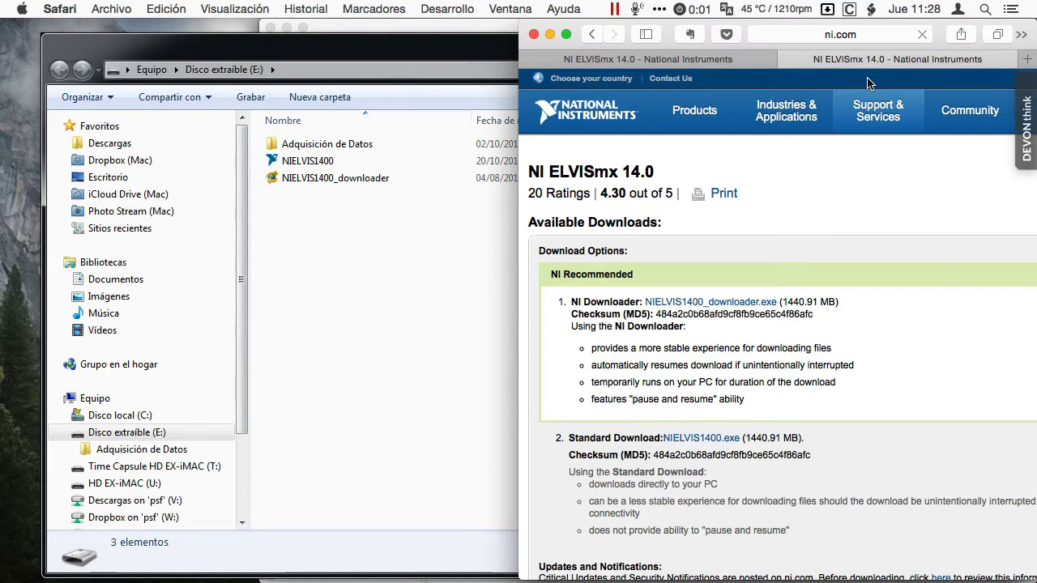
# Step: Start the standard download of NIELVIS1400.exe from the NI ELVISmx 14.0 page and check the browser's downloads
pyautogui.scroll(-1, 762, 301)
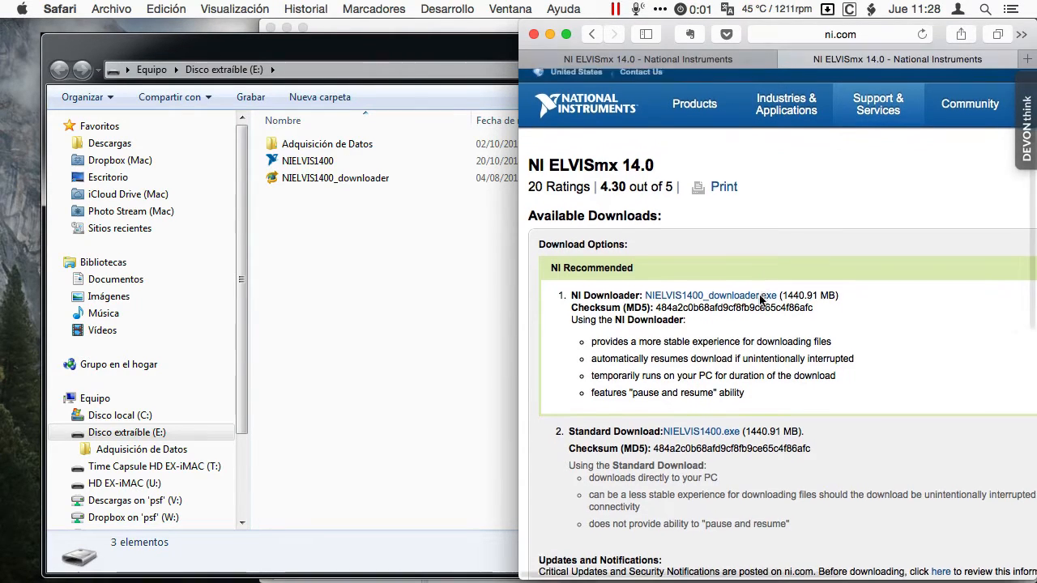
pyautogui.scroll(-1, 760, 300)
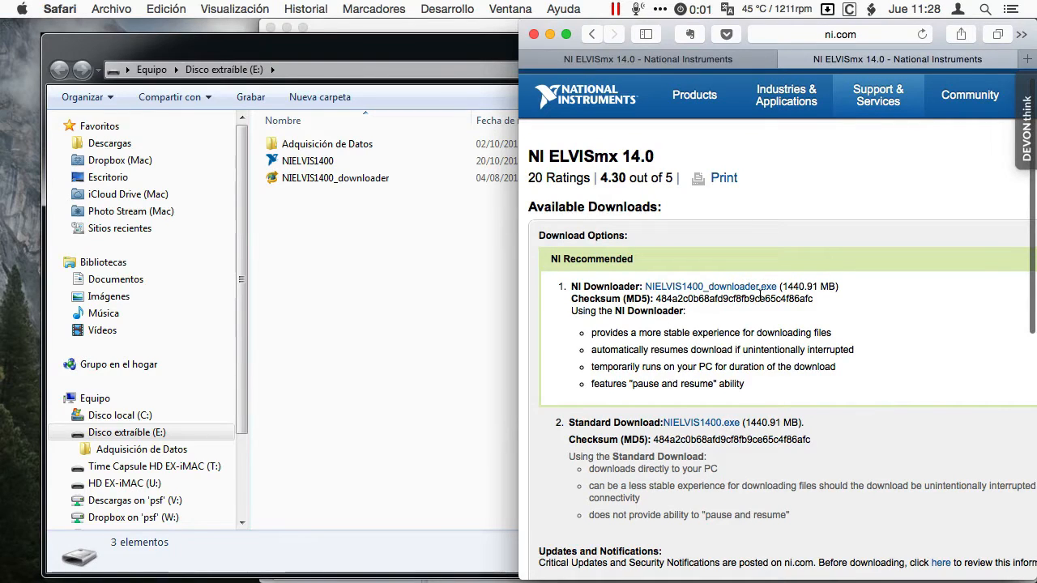
pyautogui.scroll(-5, 760, 294)
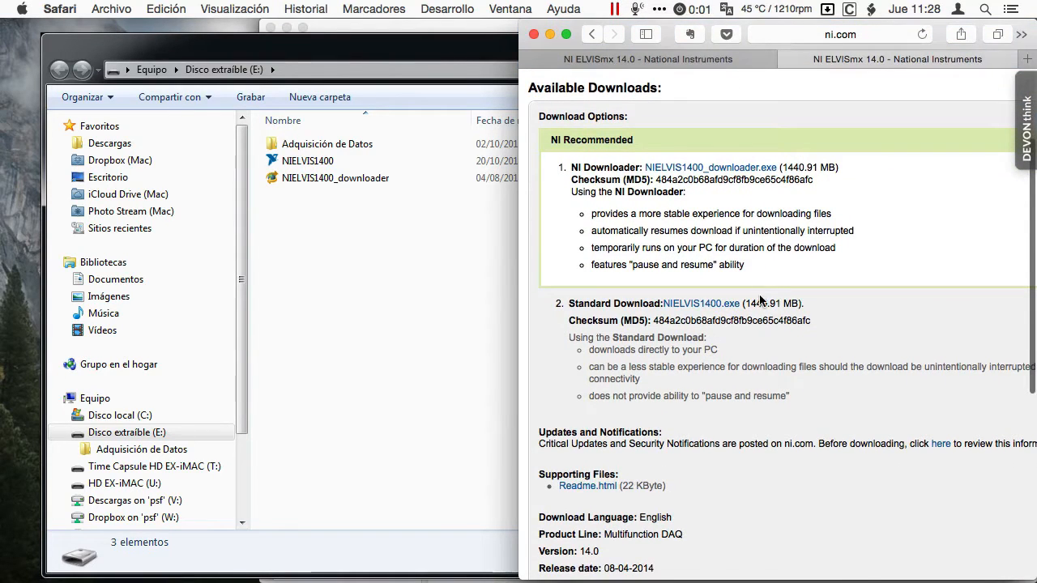
pyautogui.click(705, 304)
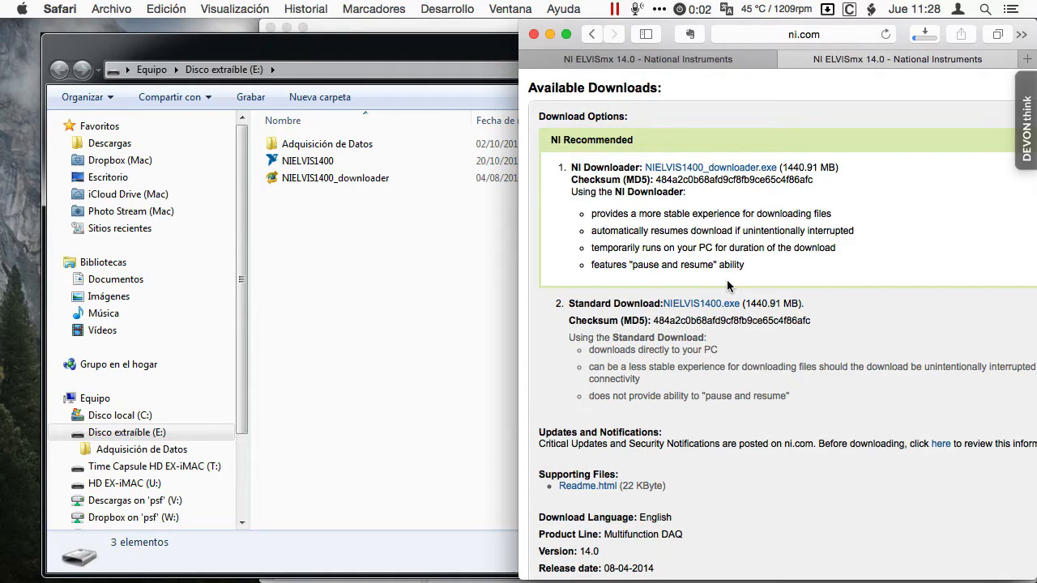
pyautogui.click(926, 35)
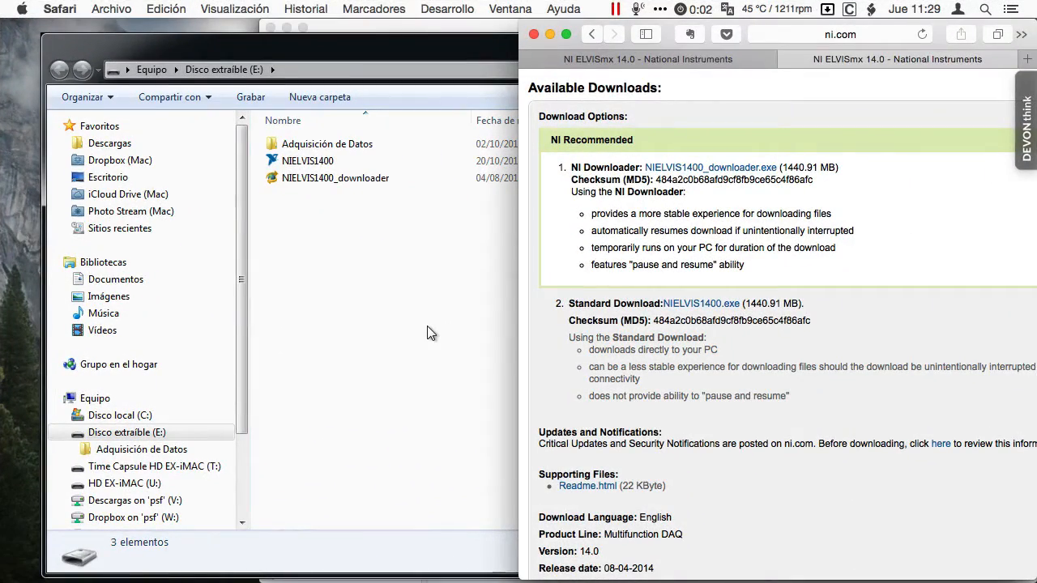
# Step: Switch to Windows Explorer and select the NIELVIS1400 installer on the removable drive (E:)
pyautogui.click(427, 326)
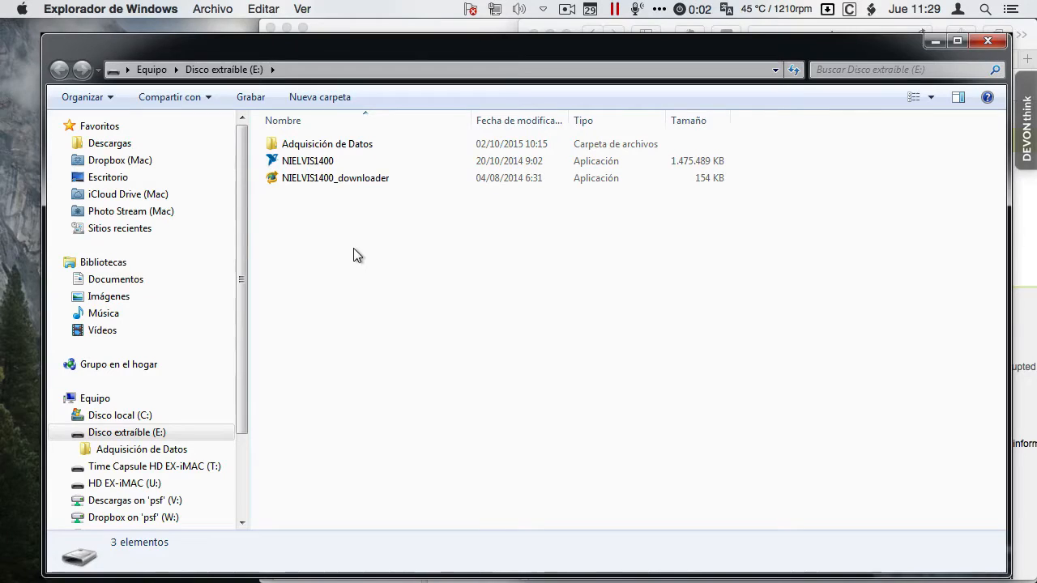
pyautogui.doubleClick(313, 162)
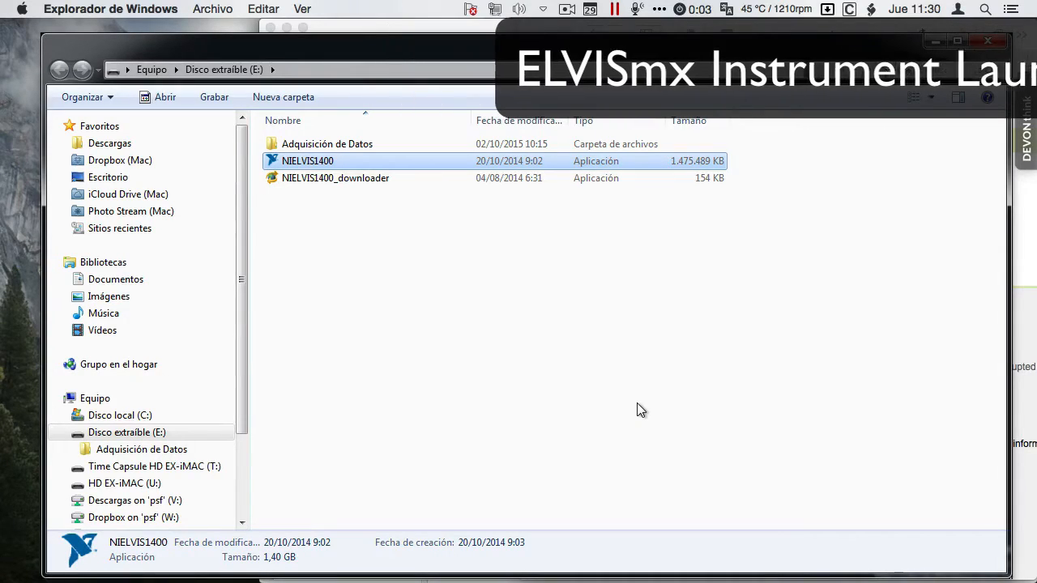
# Step: Launch the NI ELVISmx Instrument Launcher in Windows and open the Oscilloscope from it
pyautogui.click(618, 9)
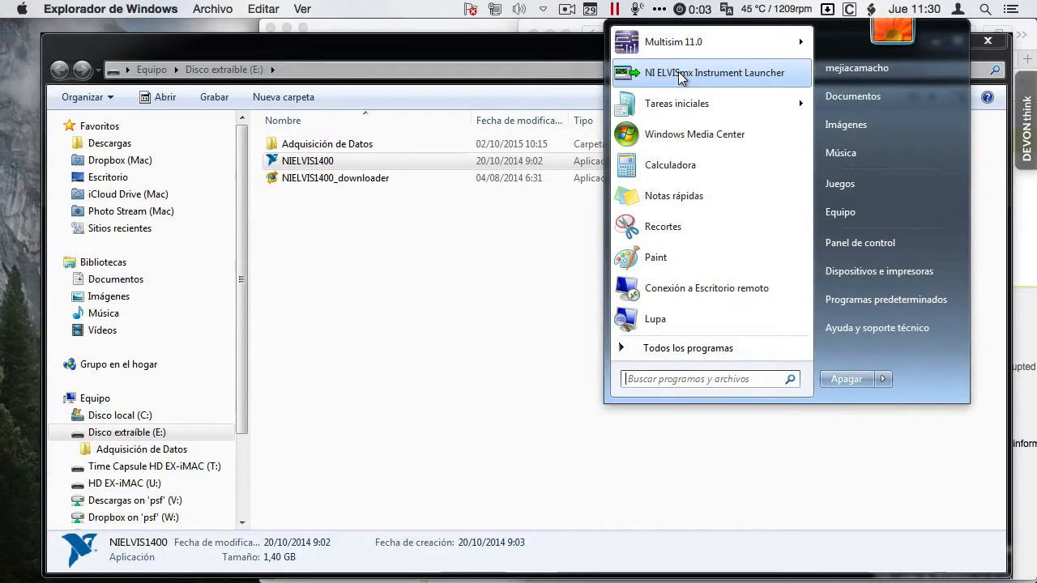
pyautogui.click(683, 74)
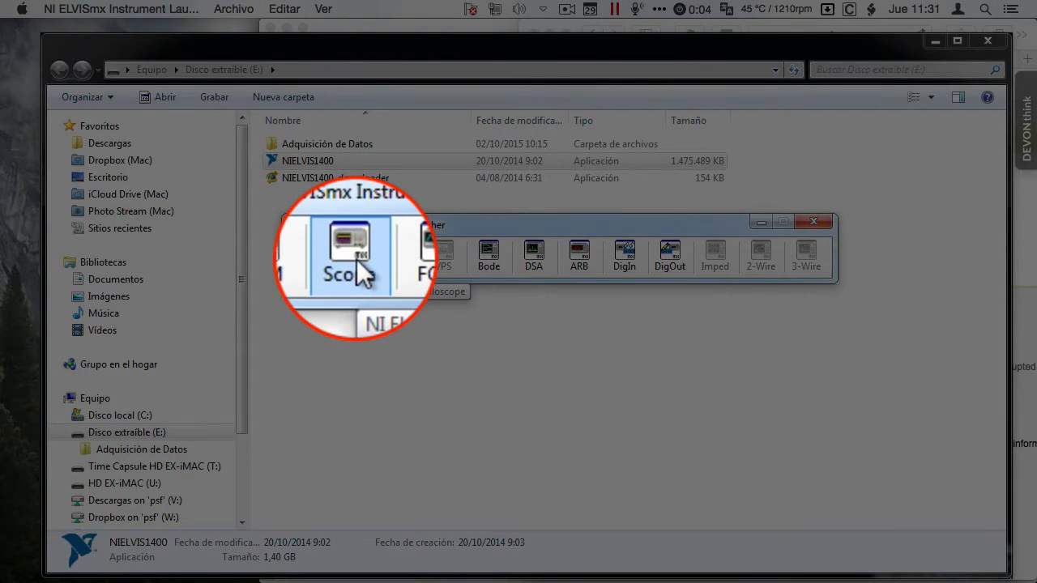
pyautogui.click(357, 259)
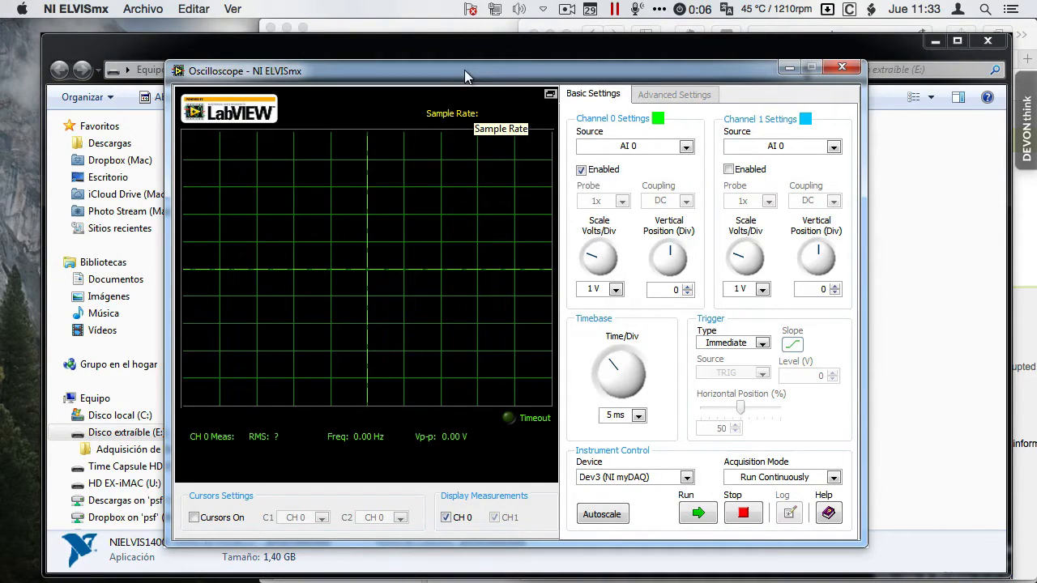
# Step: Move the Oscilloscope and Instrument Launcher windows apart and open the Function Generator (FGEN)
pyautogui.moveTo(458, 71); pyautogui.dragTo(669, 116)
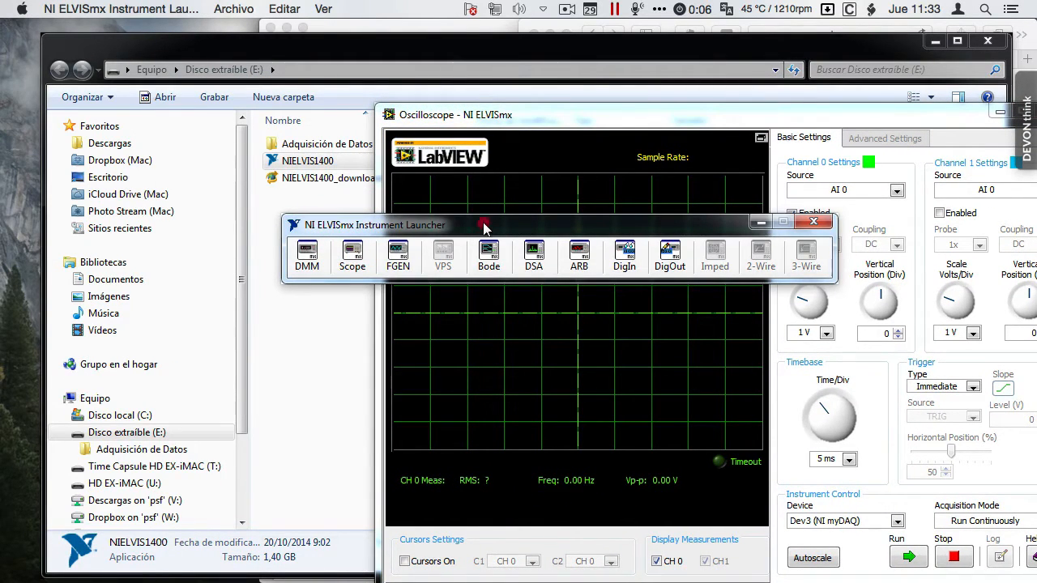
pyautogui.moveTo(484, 229); pyautogui.dragTo(415, 171)
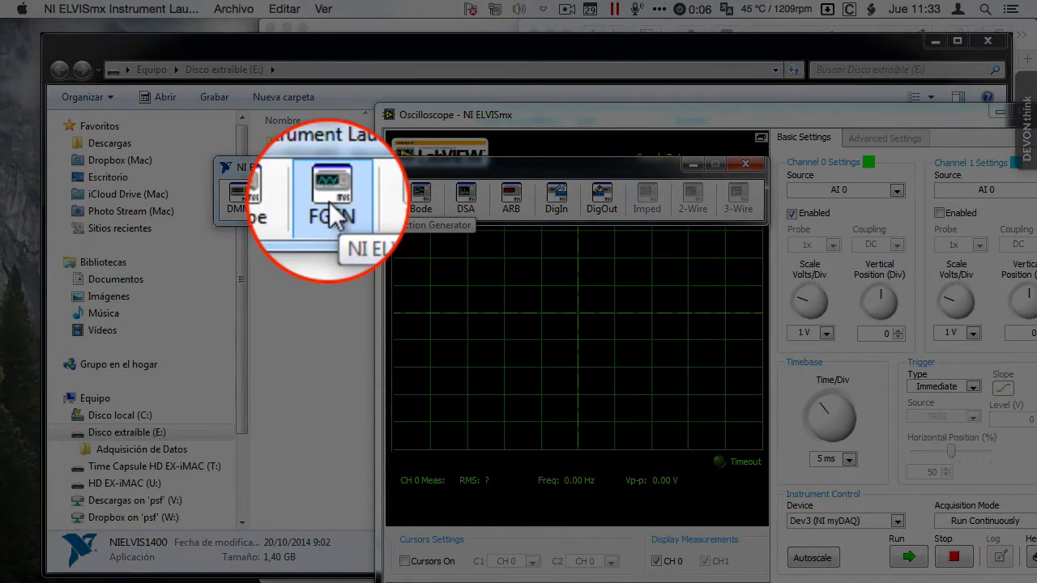
pyautogui.click(329, 202)
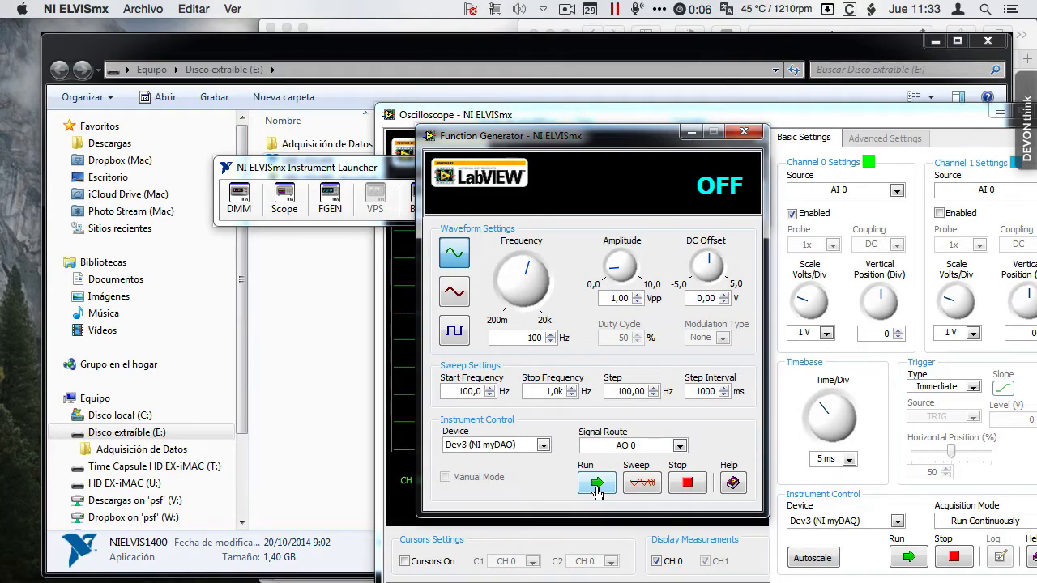
# Step: Run and stop the Function Generator's signal output twice
pyautogui.click(597, 485)
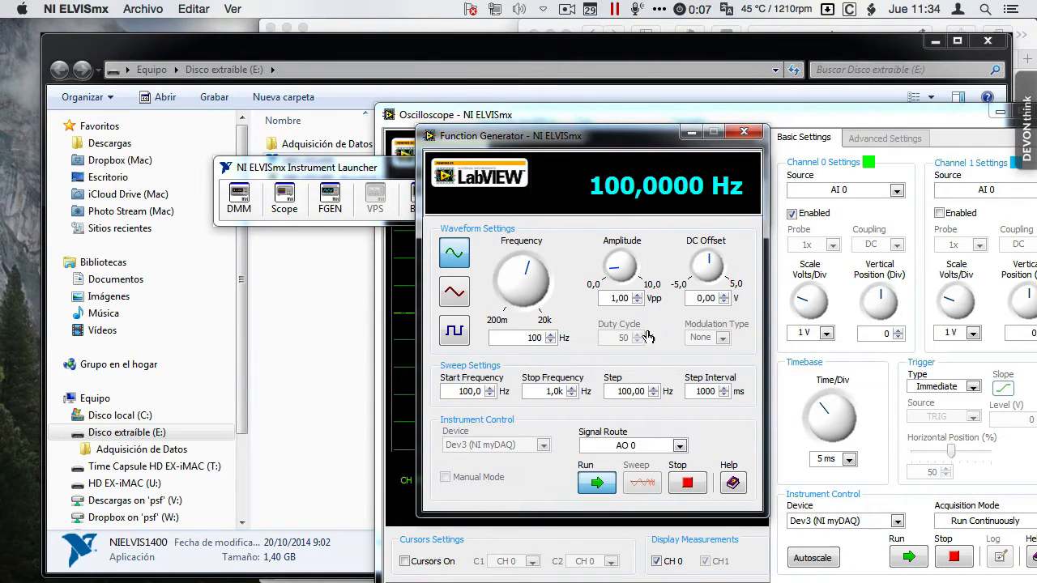
pyautogui.click(687, 484)
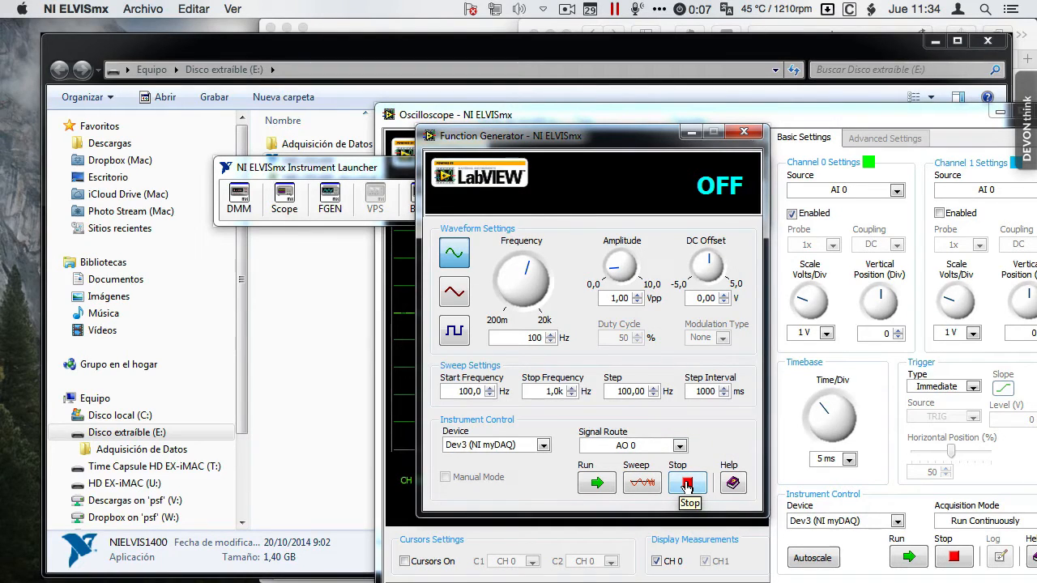
pyautogui.click(598, 484)
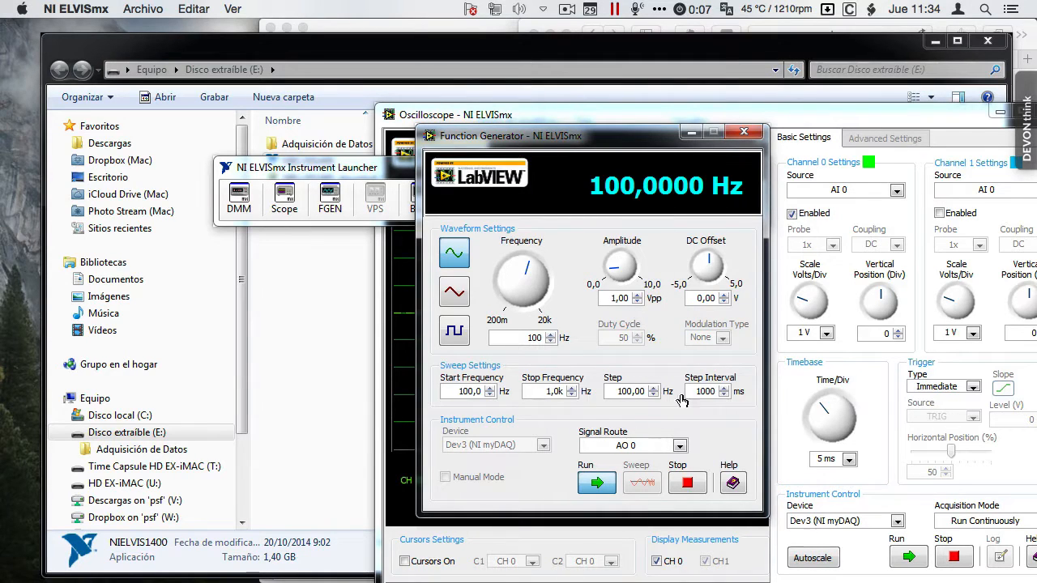
pyautogui.click(686, 490)
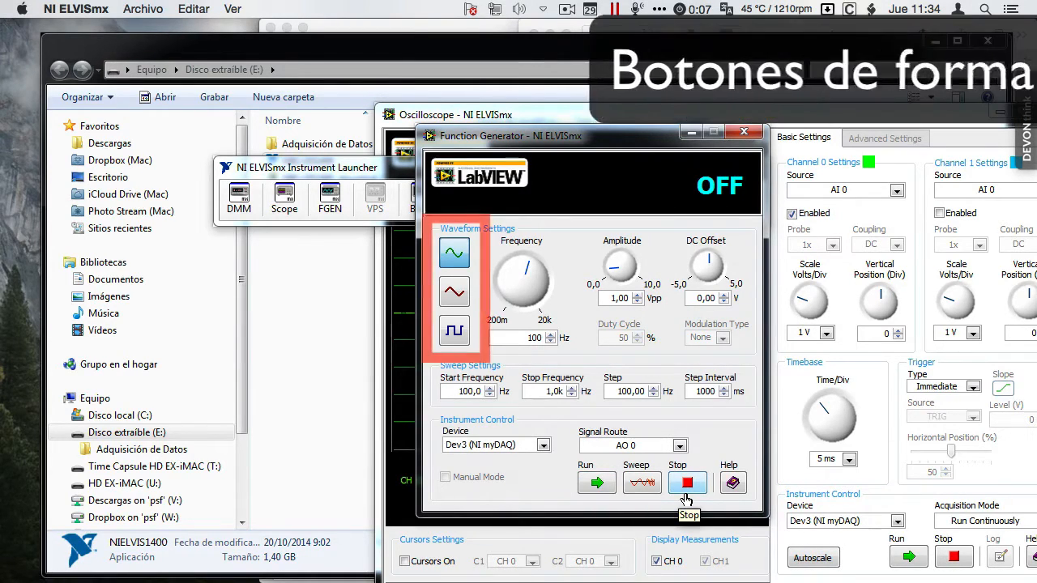
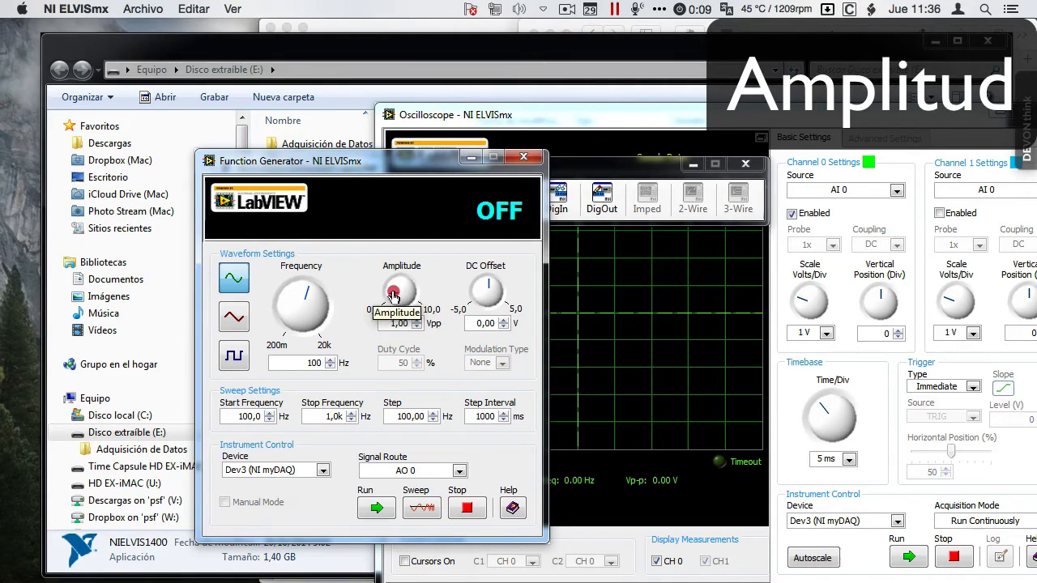
# Step: Set the Function Generator's amplitude to 4,8 Vpp
pyautogui.moveTo(393, 296)
pyautogui.mouseDown()
pyautogui.moveTo(411, 290)
pyautogui.moveTo(401, 288)
pyautogui.mouseUp()
pyautogui.doubleClick(397, 323)
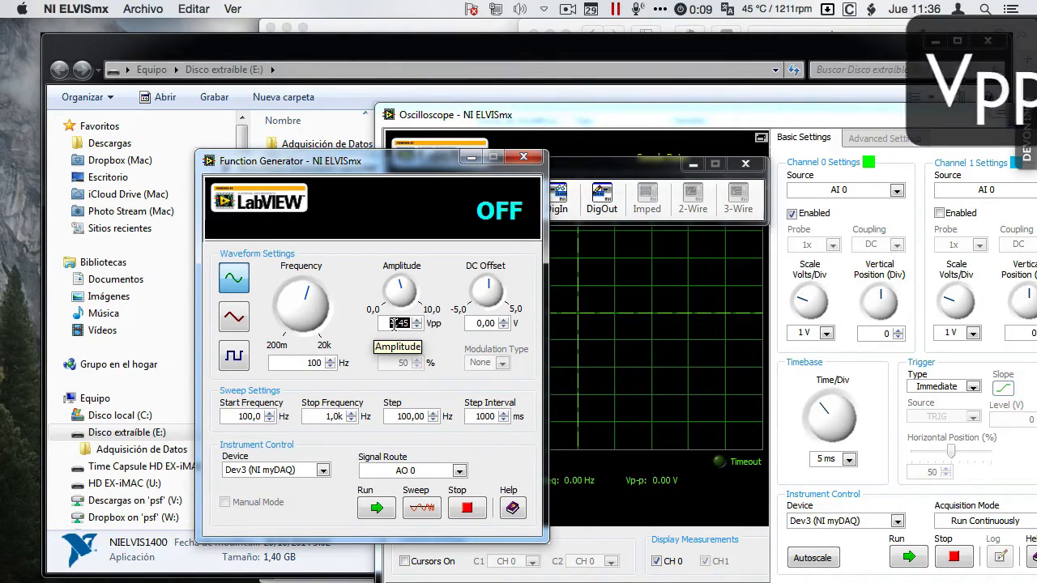
pyautogui.write('4,8')
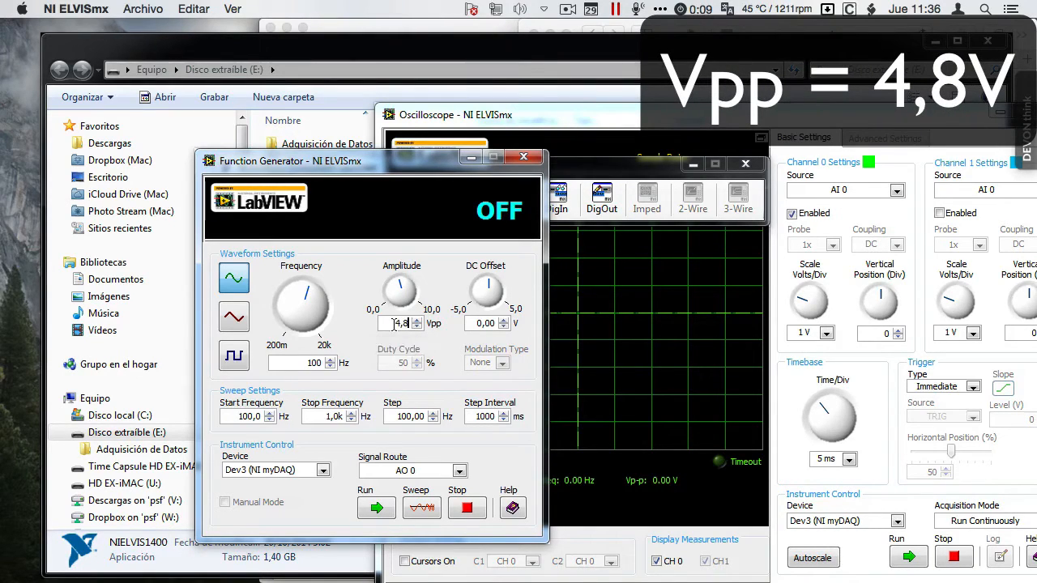
pyautogui.press('Return')
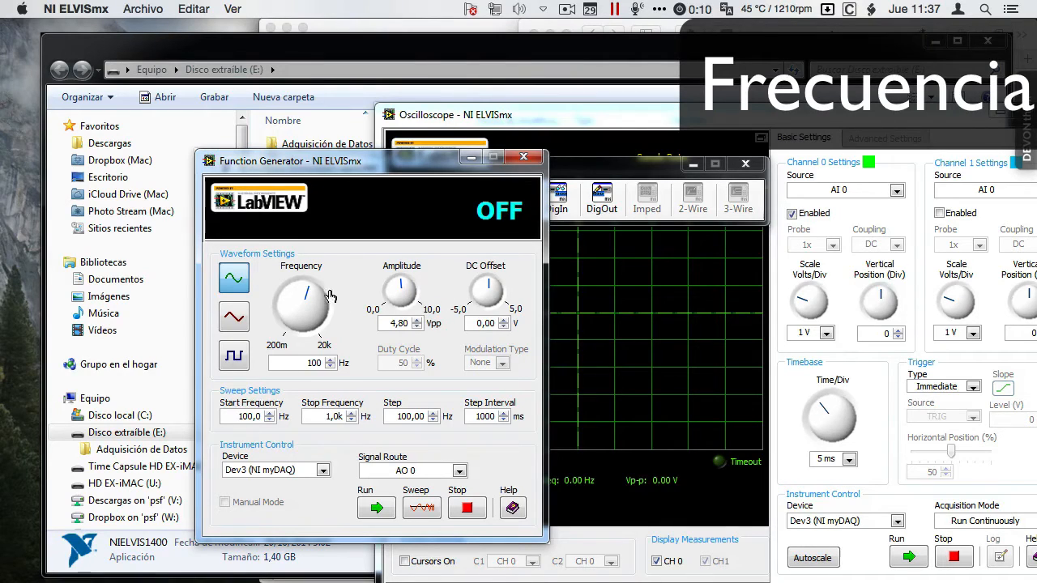
# Step: Set the Function Generator's frequency to 60 Hz and run the signal output
pyautogui.click(296, 302)
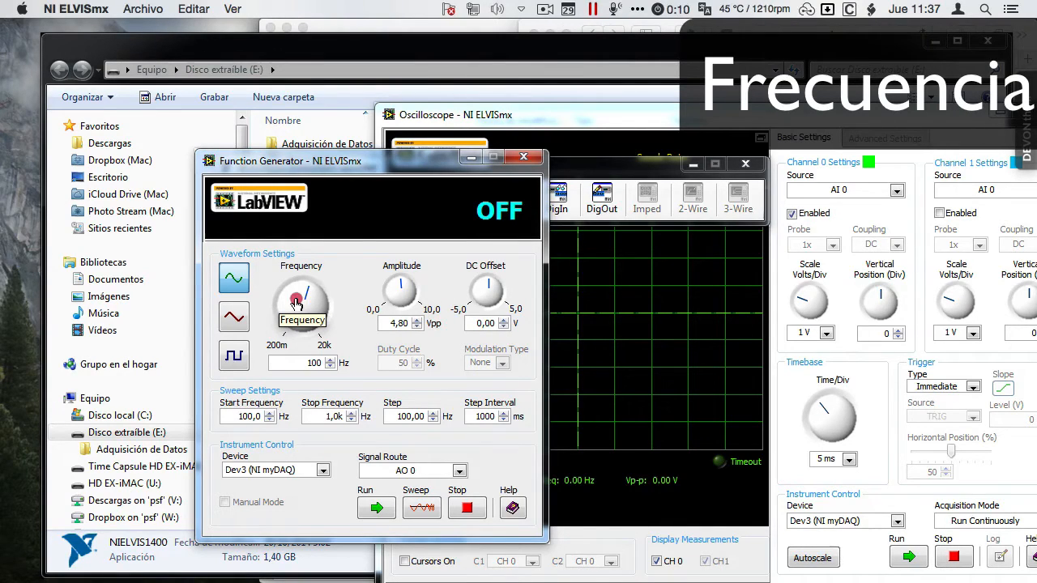
pyautogui.moveTo(297, 303); pyautogui.dragTo(274, 304)
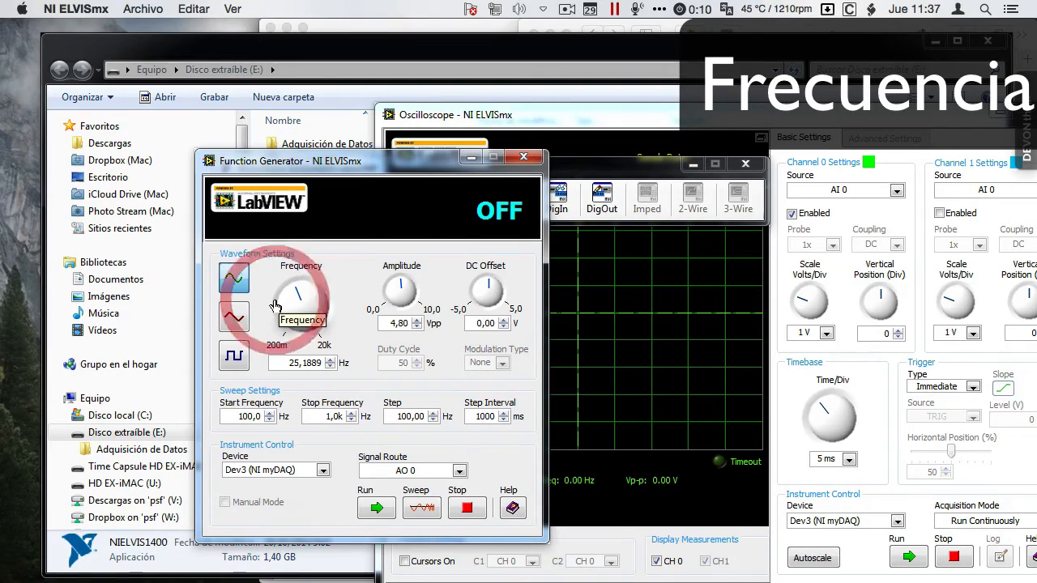
pyautogui.doubleClick(305, 362)
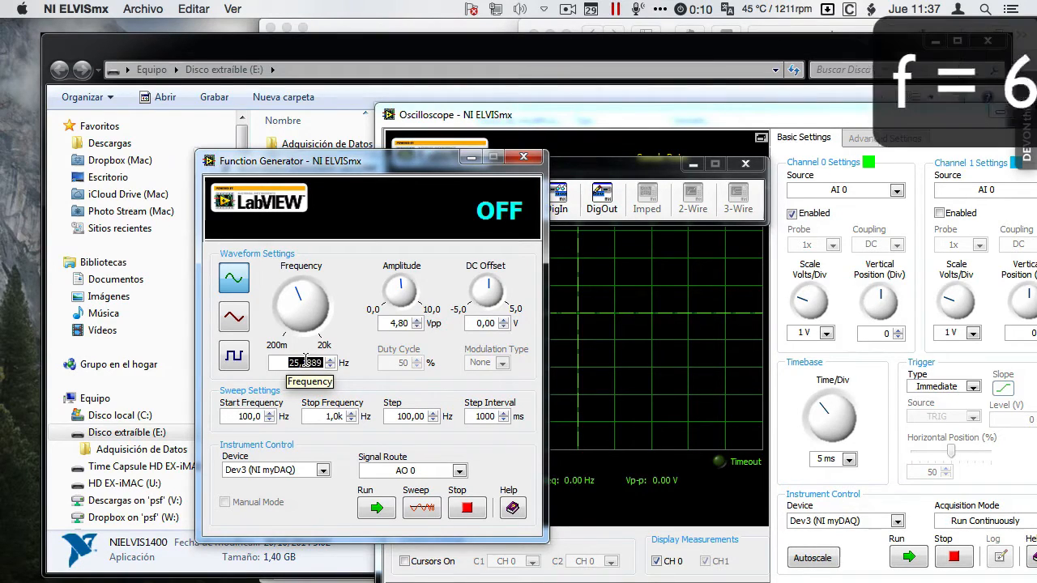
pyautogui.write('60')
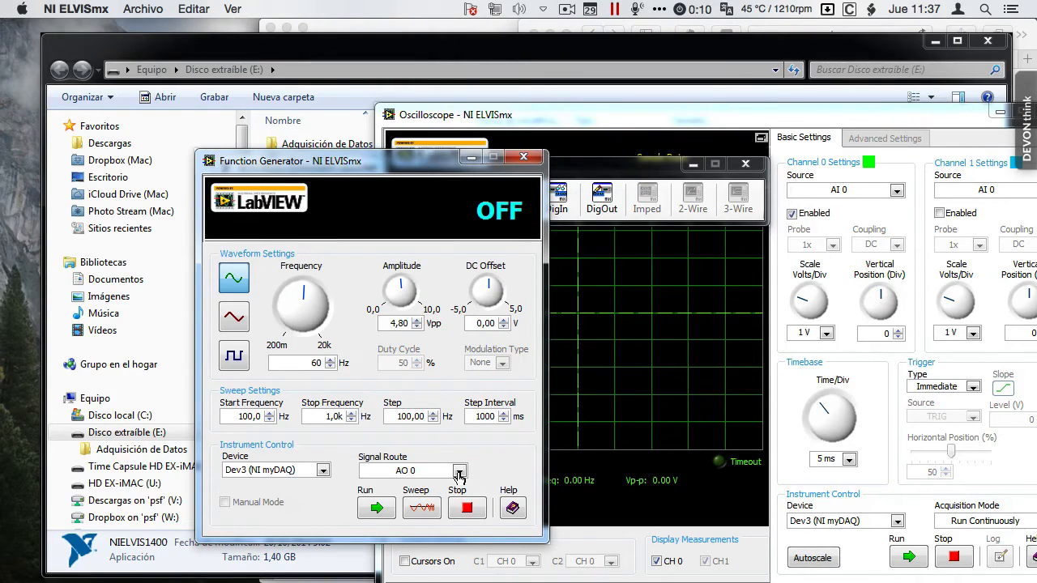
pyautogui.click(375, 509)
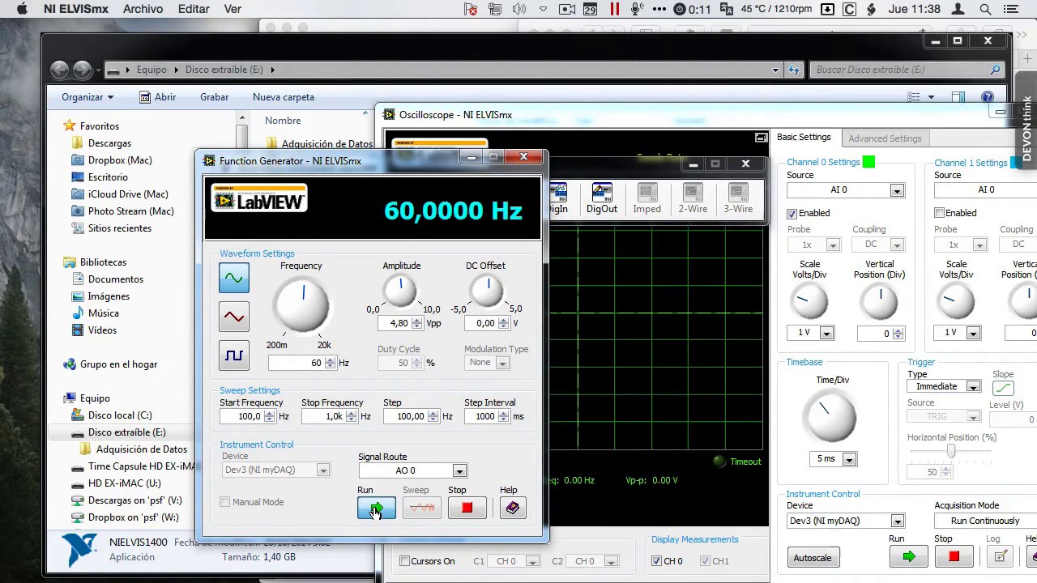
# Step: Run the Oscilloscope with AI 0 as the Channel 0 source and autoscale the waveform
pyautogui.click(642, 124)
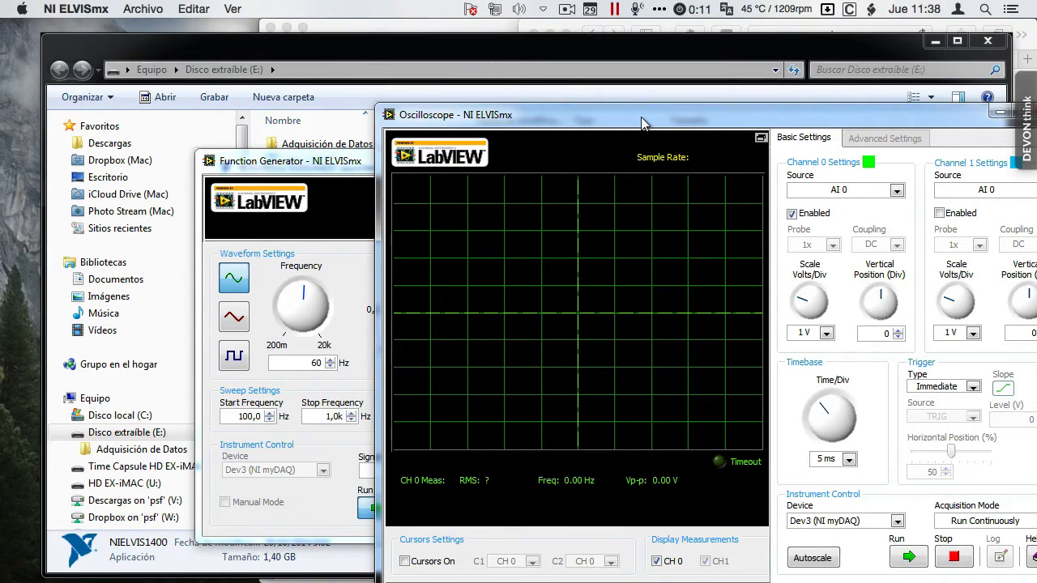
pyautogui.click(897, 193)
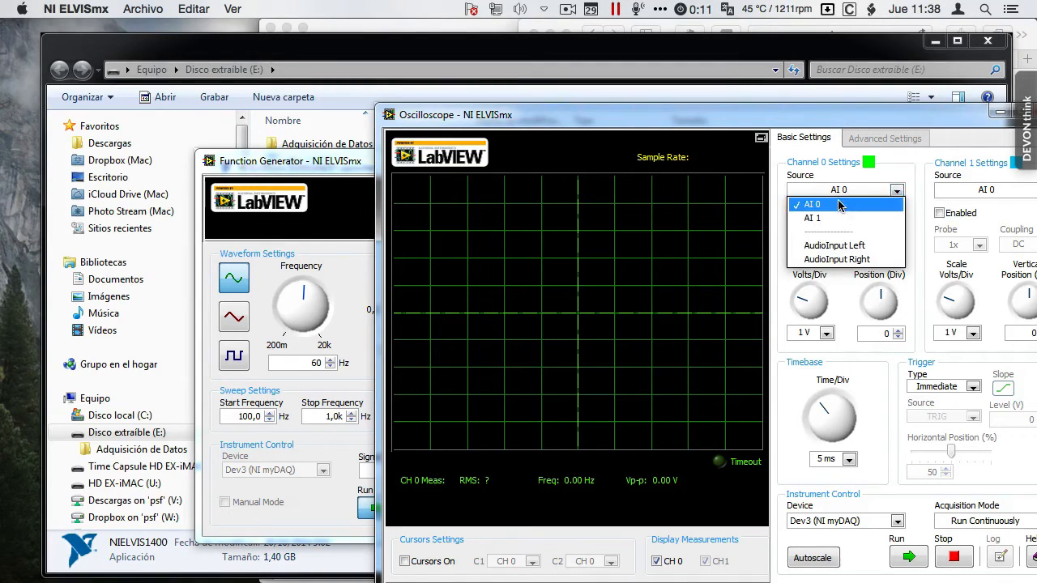
pyautogui.click(832, 205)
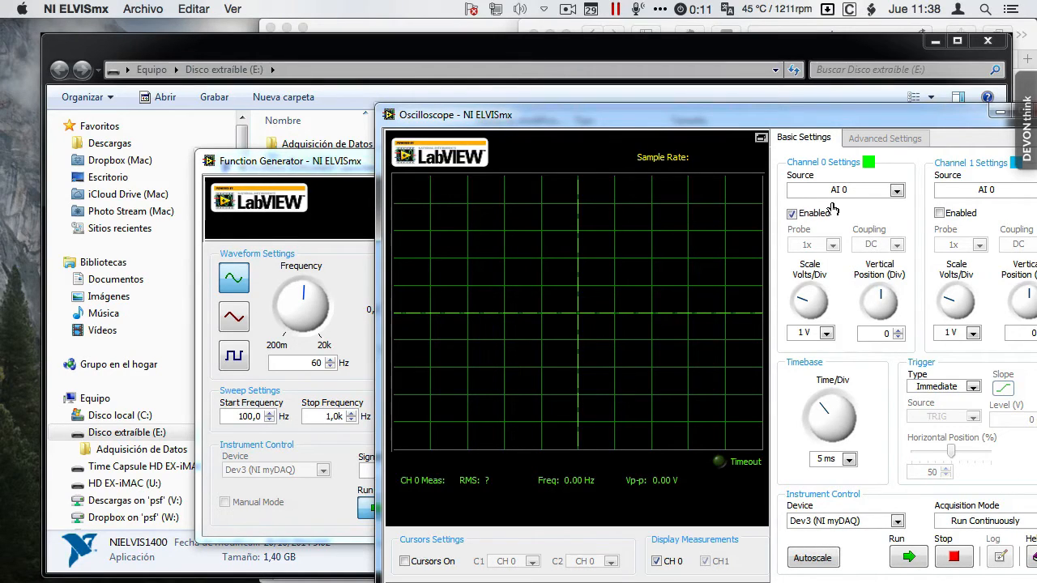
pyautogui.click(906, 559)
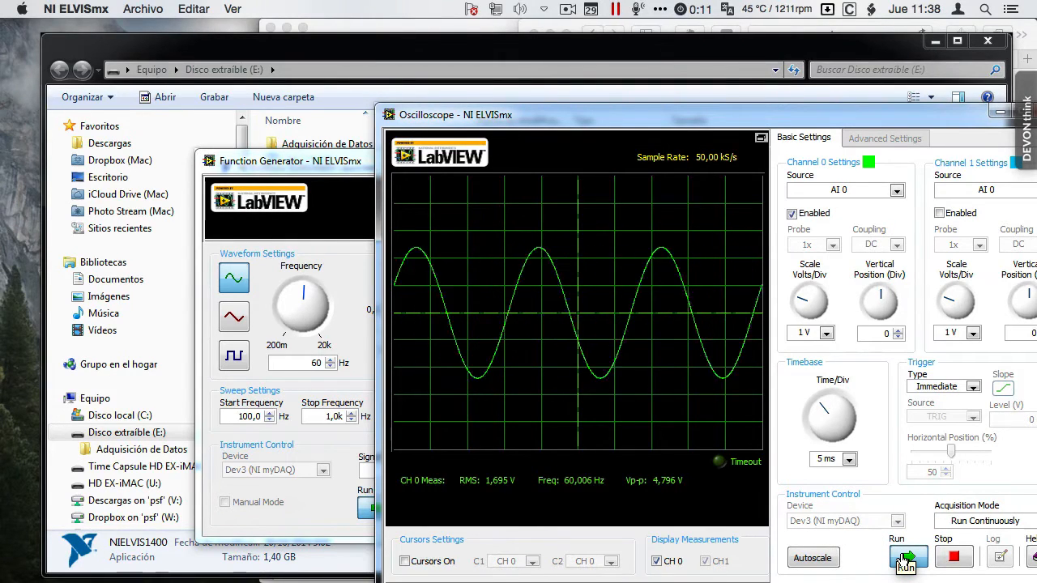
pyautogui.click(814, 558)
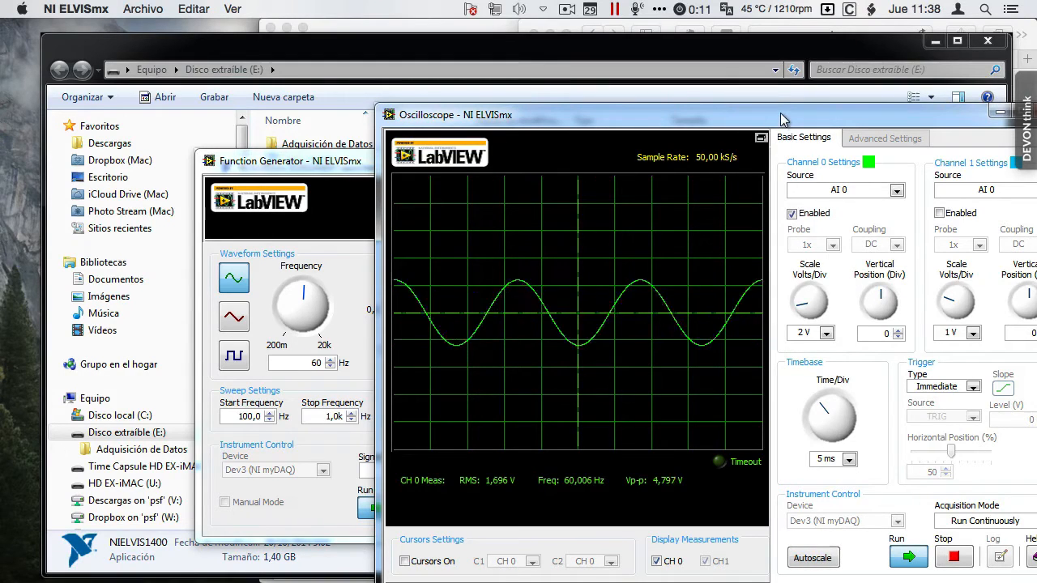
# Step: Move the Oscilloscope window fully into view and try a 50 ms timebase before returning it to 5 ms per division
pyautogui.moveTo(780, 112); pyautogui.dragTo(559, 86)
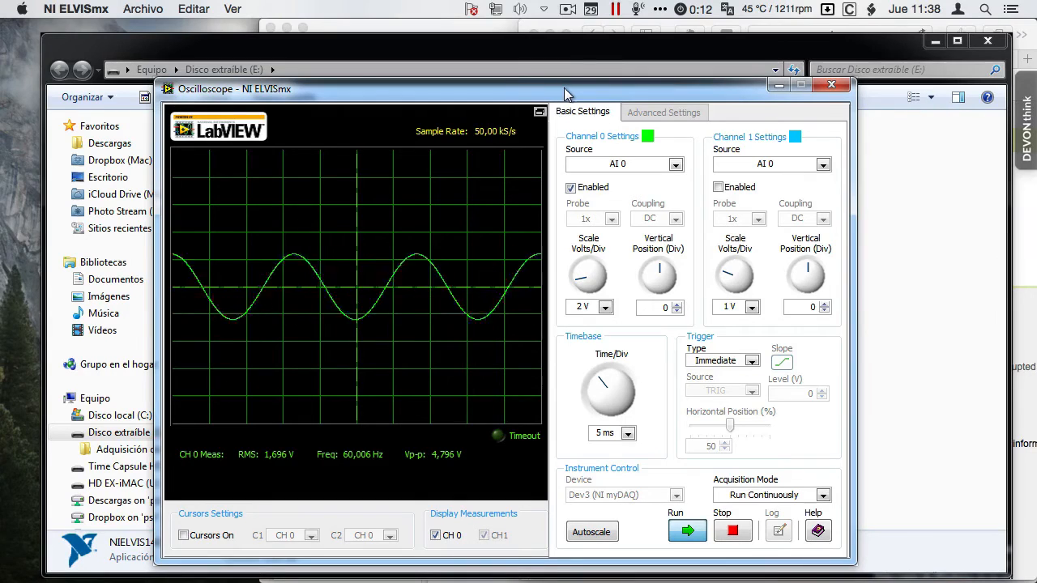
pyautogui.moveTo(602, 395)
pyautogui.mouseDown()
pyautogui.moveTo(619, 389)
pyautogui.moveTo(598, 394)
pyautogui.moveTo(600, 414)
pyautogui.mouseUp()
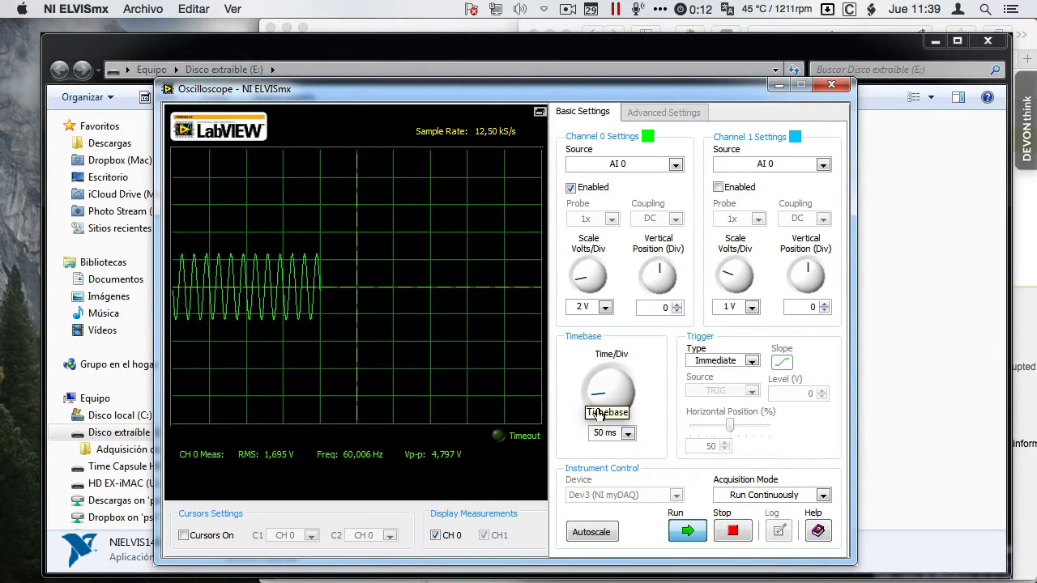
pyautogui.moveTo(599, 403); pyautogui.dragTo(599, 393)
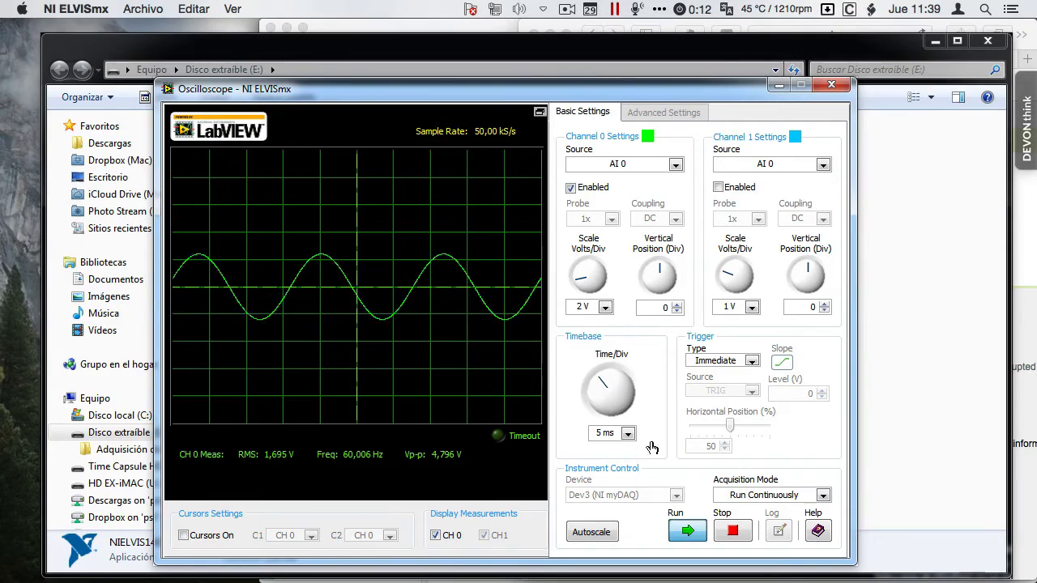
# Step: Stop the Oscilloscope acquisition, restart it, and stop it again to freeze the waveform
pyautogui.click(731, 538)
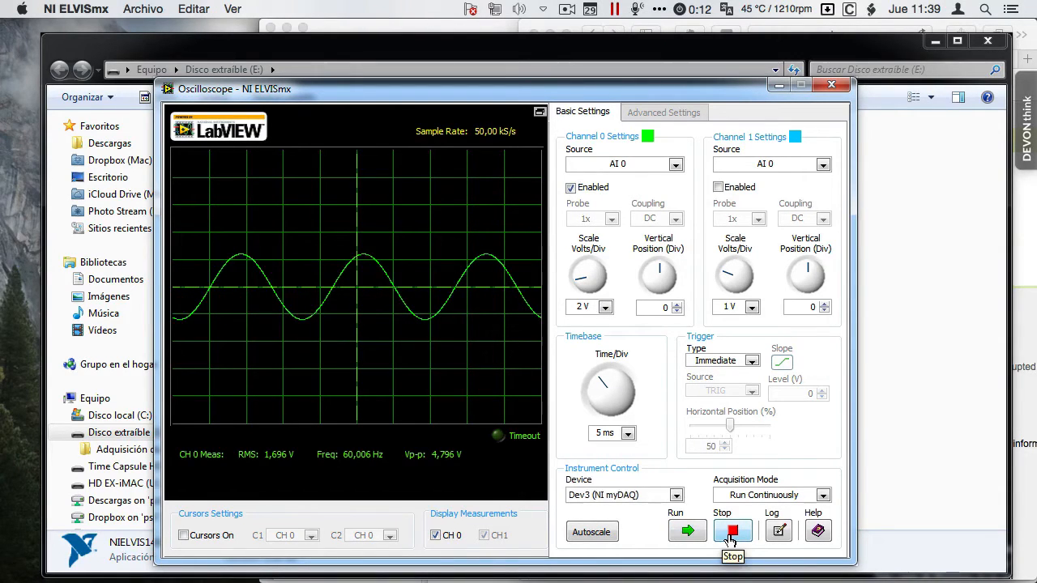
pyautogui.click(687, 531)
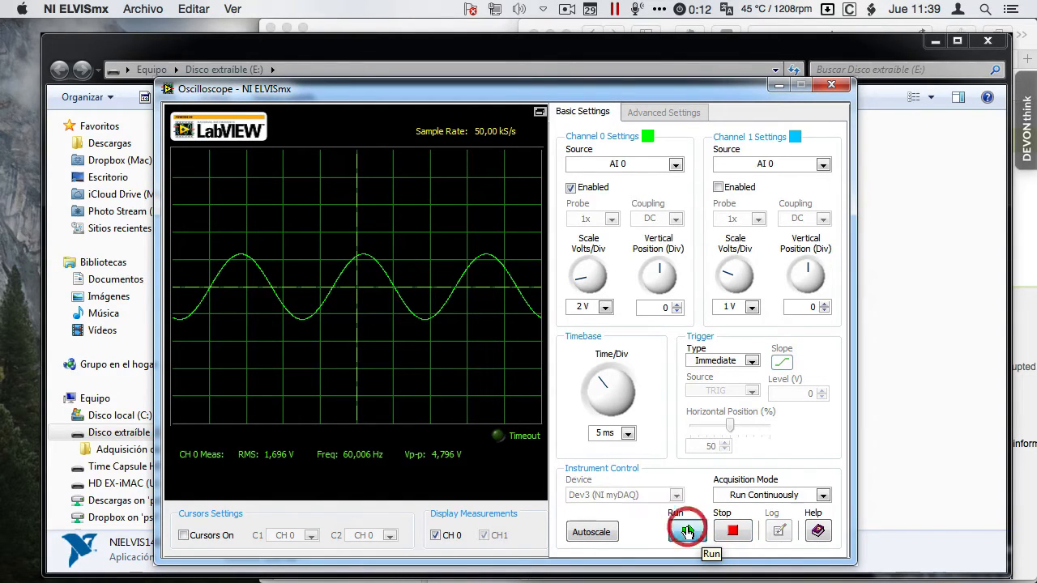
pyautogui.click(733, 533)
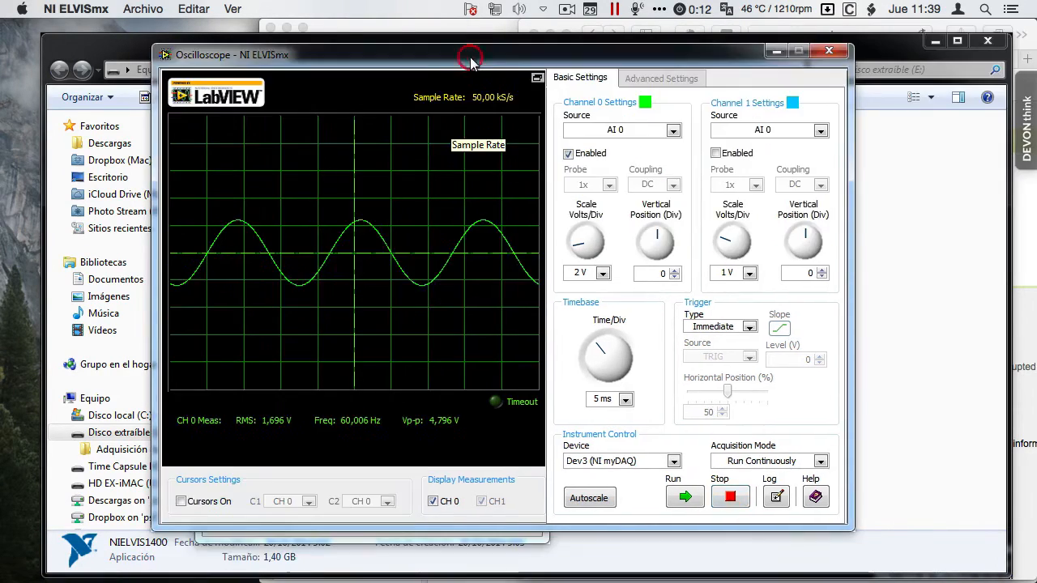
# Step: Hide the CH 0 measurements and enable the cursors with both C1 and C2 assigned to CH 0
pyautogui.click(435, 503)
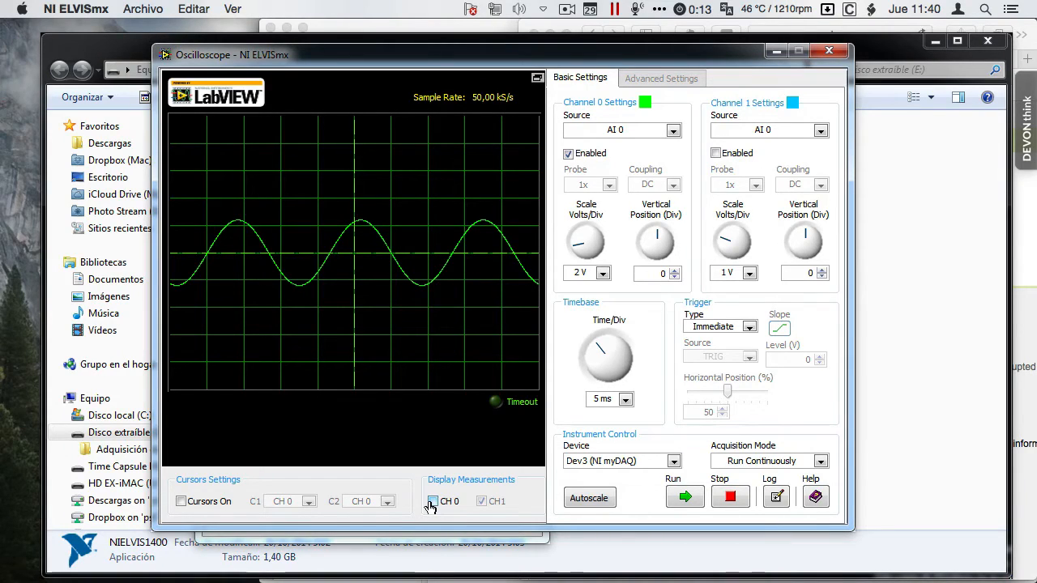
pyautogui.click(180, 502)
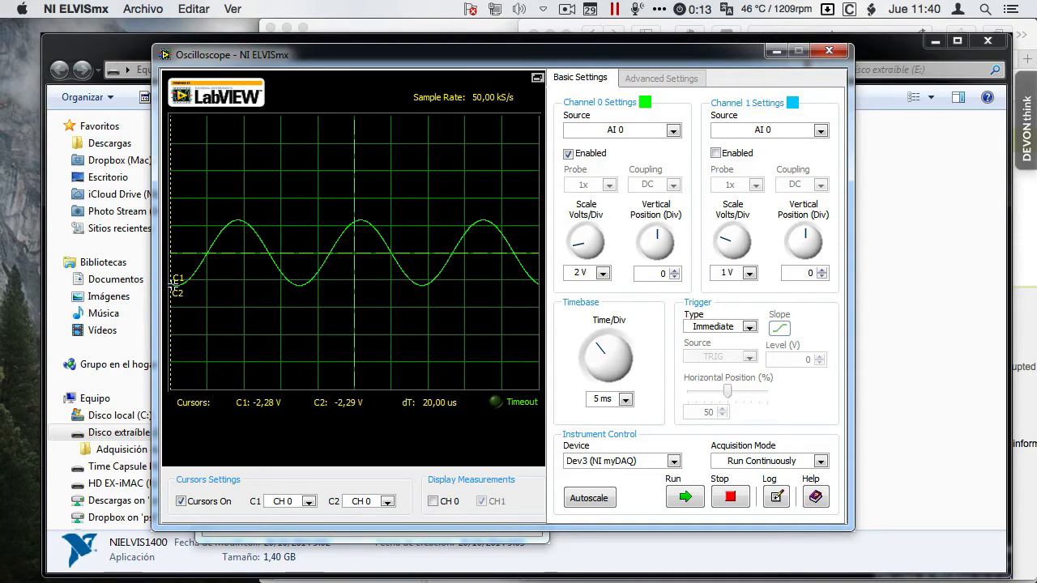
pyautogui.click(310, 504)
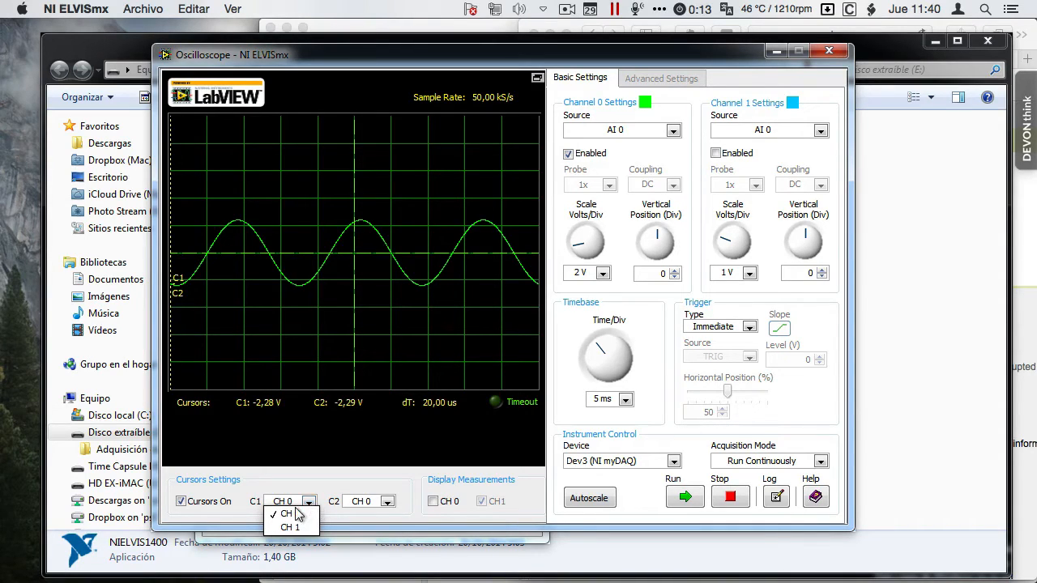
pyautogui.click(290, 516)
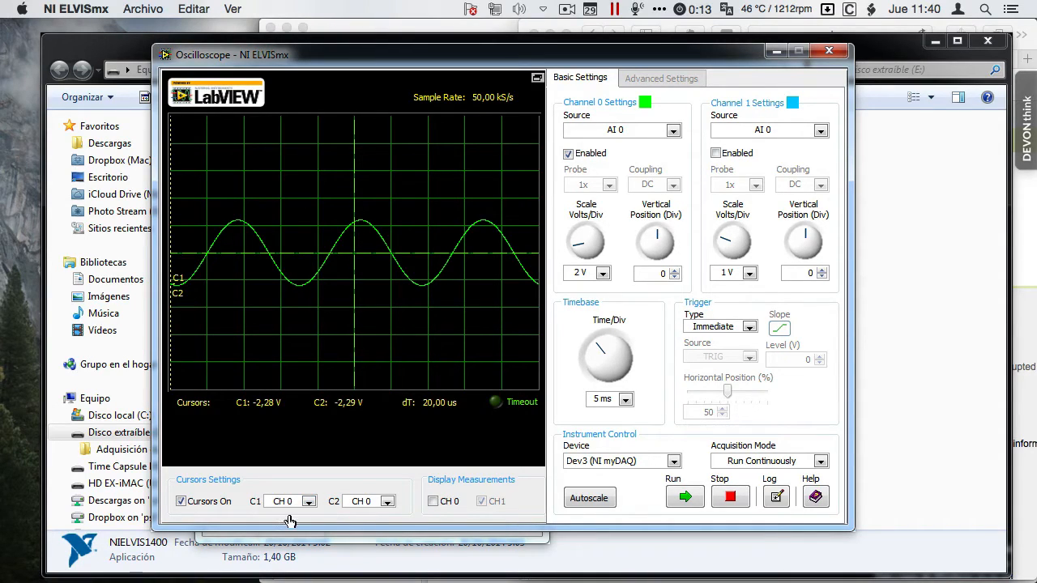
pyautogui.click(387, 503)
pyautogui.click(369, 514)
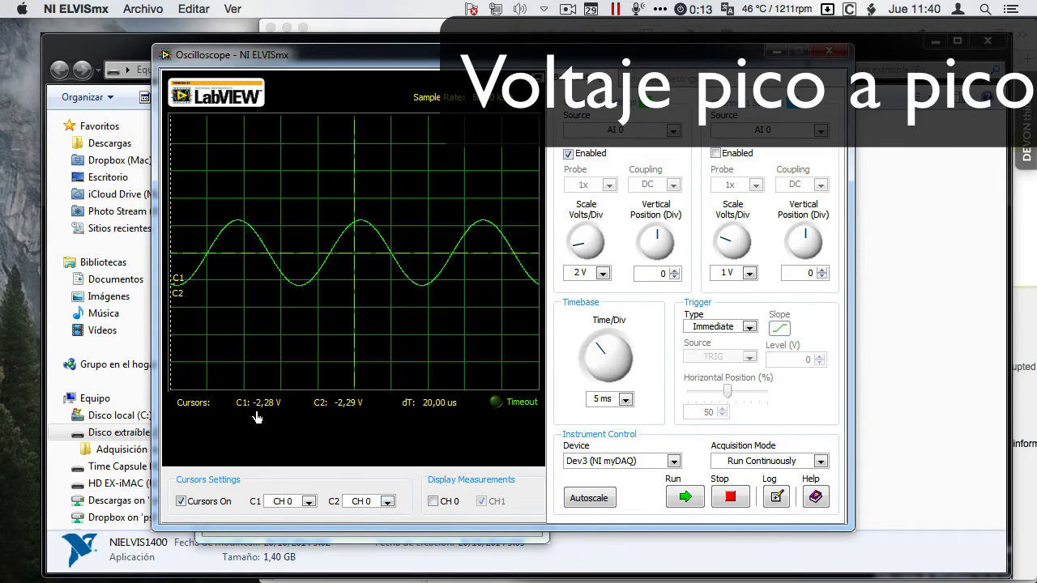
# Step: Measure the sine wave's peak-to-peak voltage with cursors C1 and C2 at peak and trough, and its period with them at consecutive rising zero crossings
pyautogui.click(167, 226)
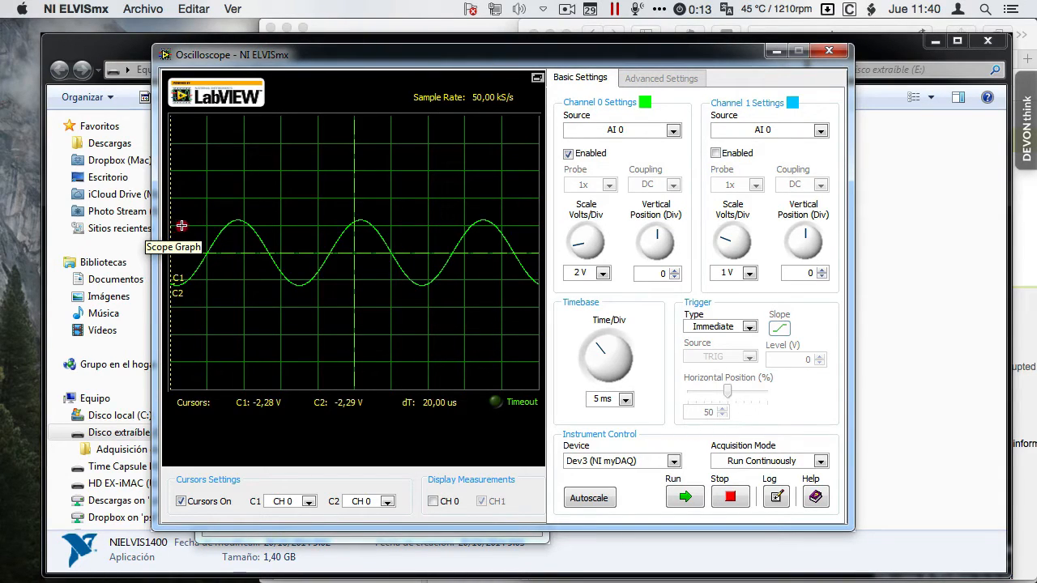
pyautogui.moveTo(181, 208); pyautogui.dragTo(239, 207)
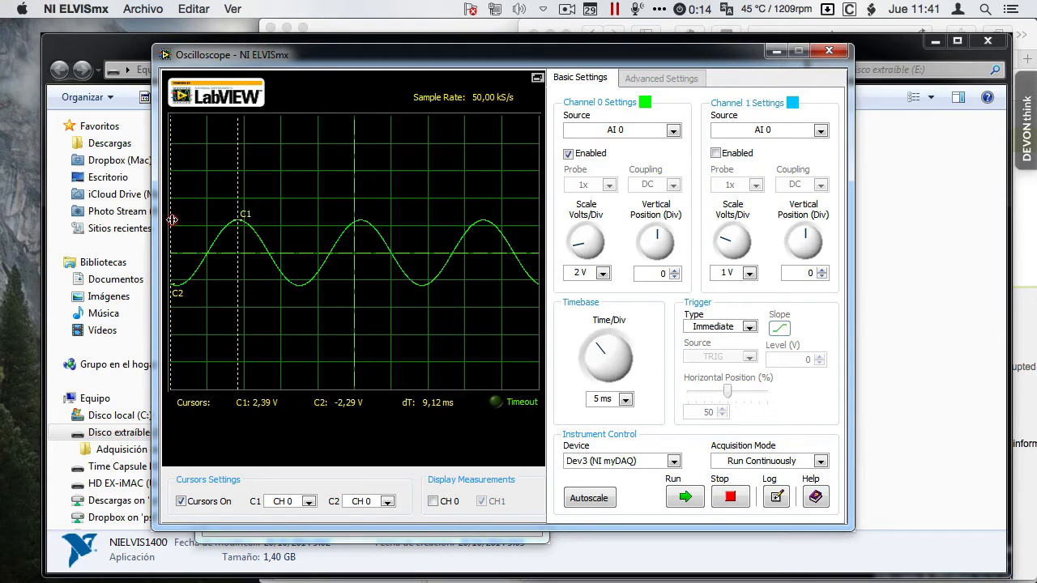
pyautogui.moveTo(172, 220); pyautogui.dragTo(299, 247)
pyautogui.moveTo(236, 181); pyautogui.dragTo(329, 187)
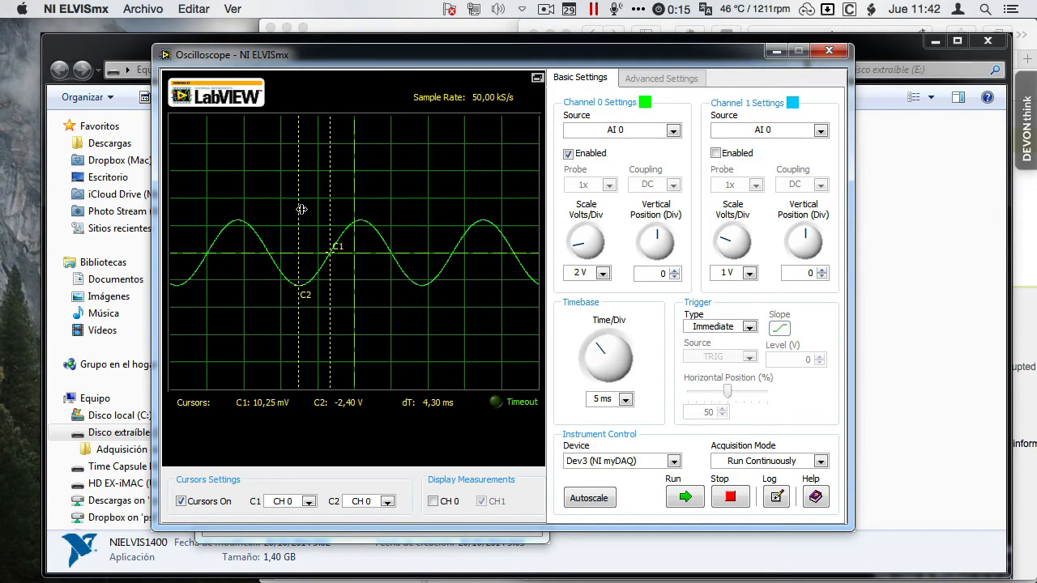
pyautogui.moveTo(299, 212); pyautogui.dragTo(450, 222)
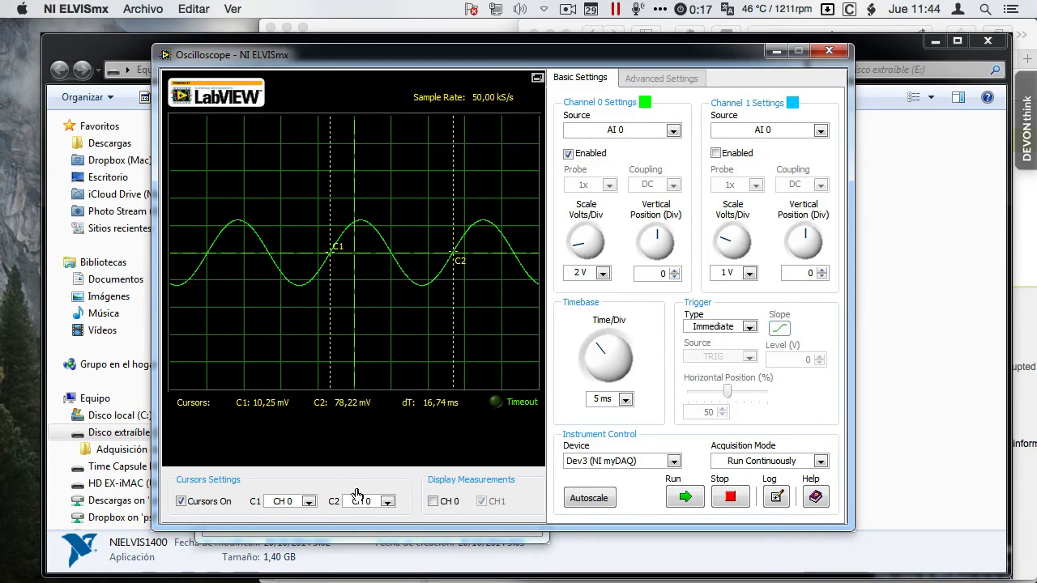
# Step: Display the CH 0 measurements again and turn the cursors off
pyautogui.click(434, 501)
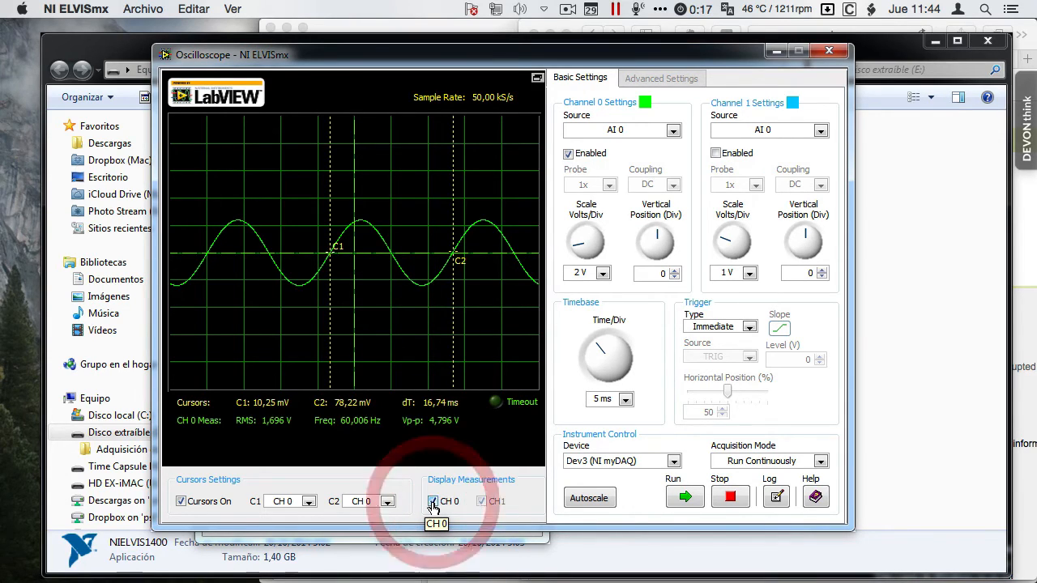
pyautogui.click(180, 504)
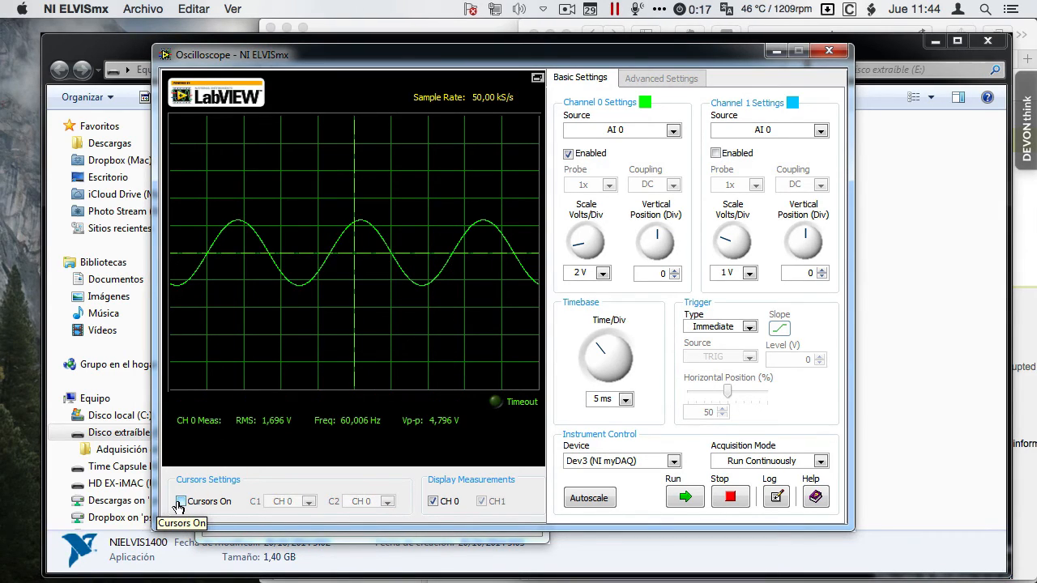